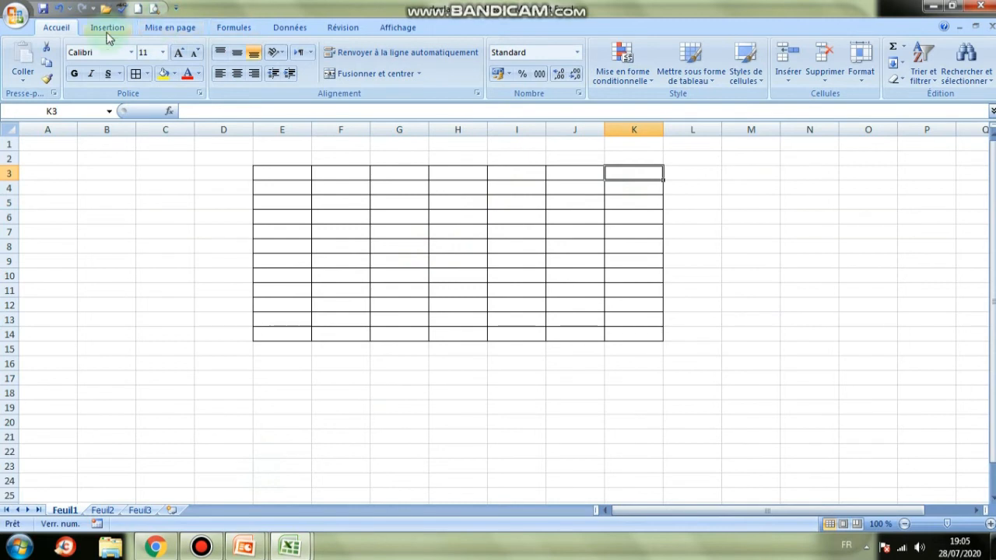
Delete cell K3 from the bordered table, shifting the remaining cells left
click(825, 74)
click(834, 98)
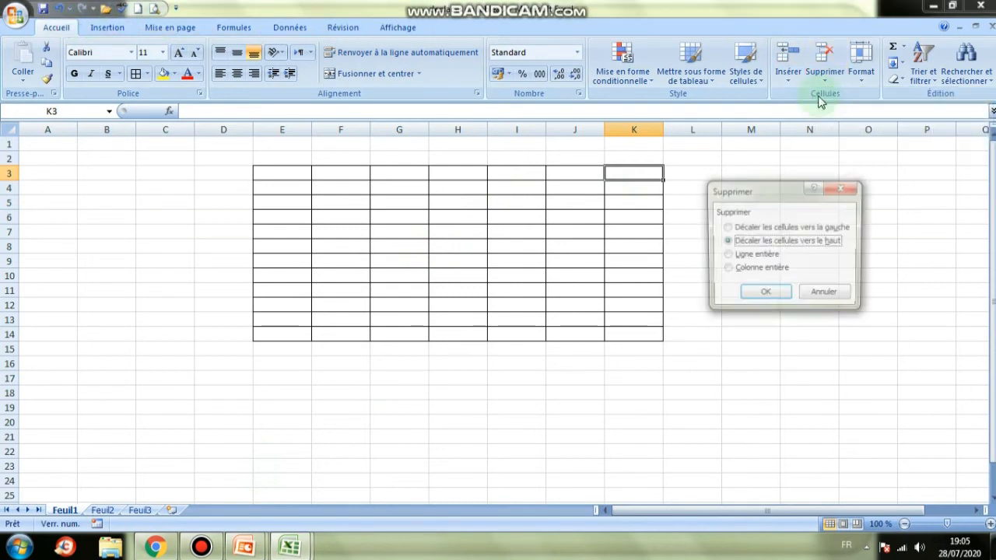
click(752, 227)
click(759, 294)
click(708, 291)
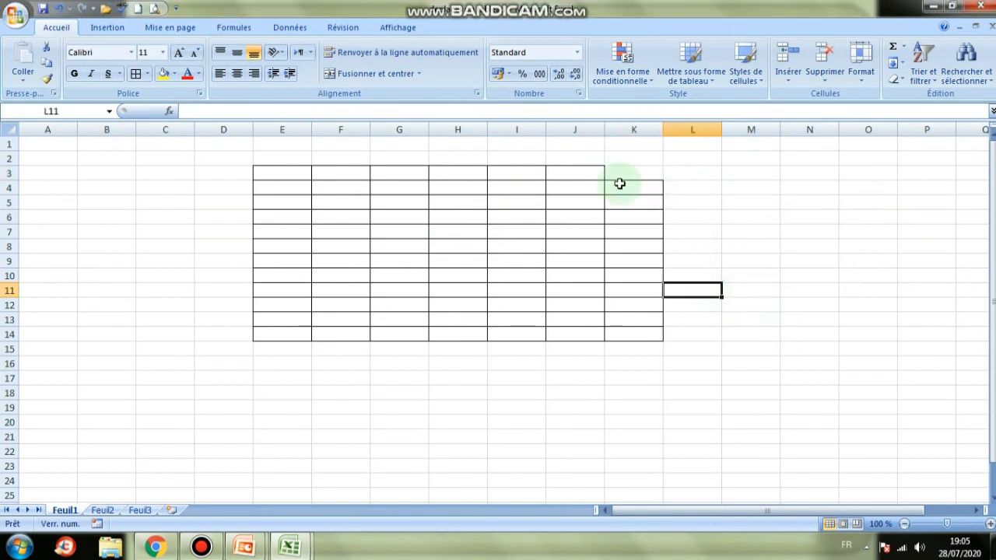
Delete cell H14 in the table's last row, shifting the remaining cells left
click(445, 334)
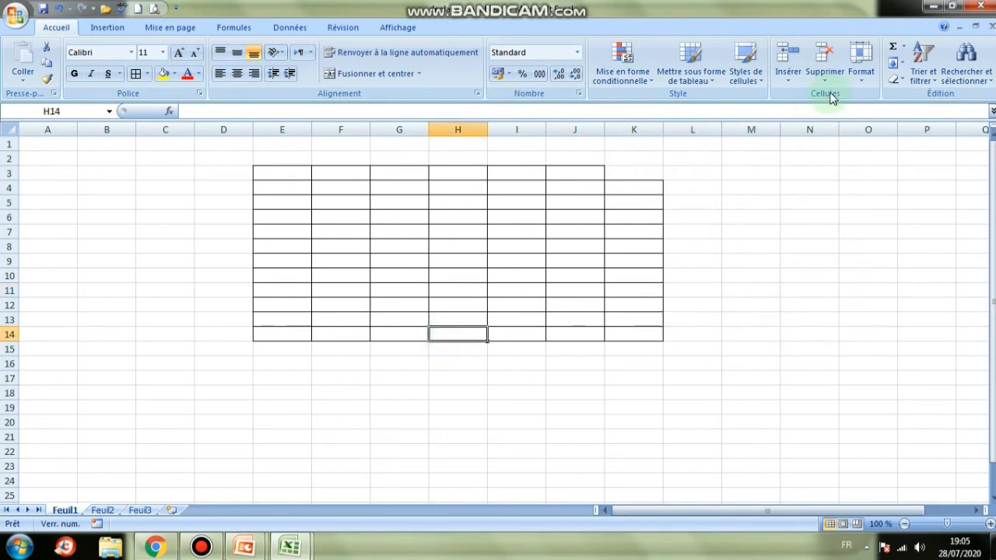
click(825, 80)
click(848, 96)
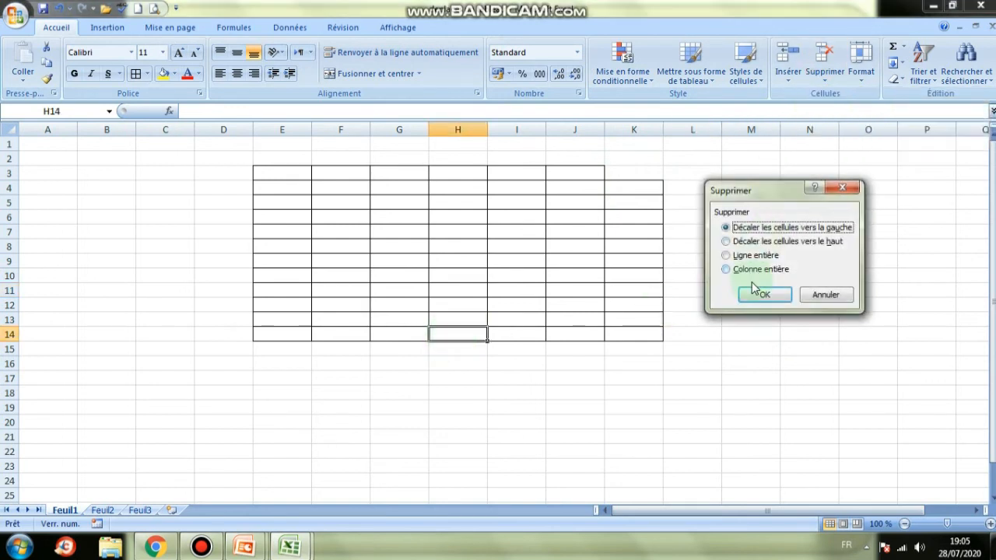
click(764, 296)
click(705, 331)
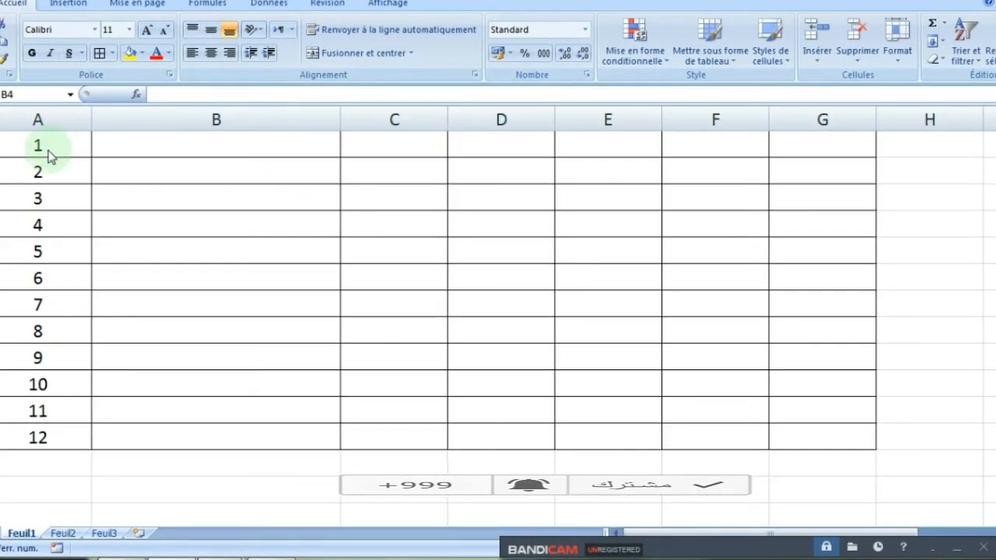
drag(10, 141, 742, 270)
click(652, 250)
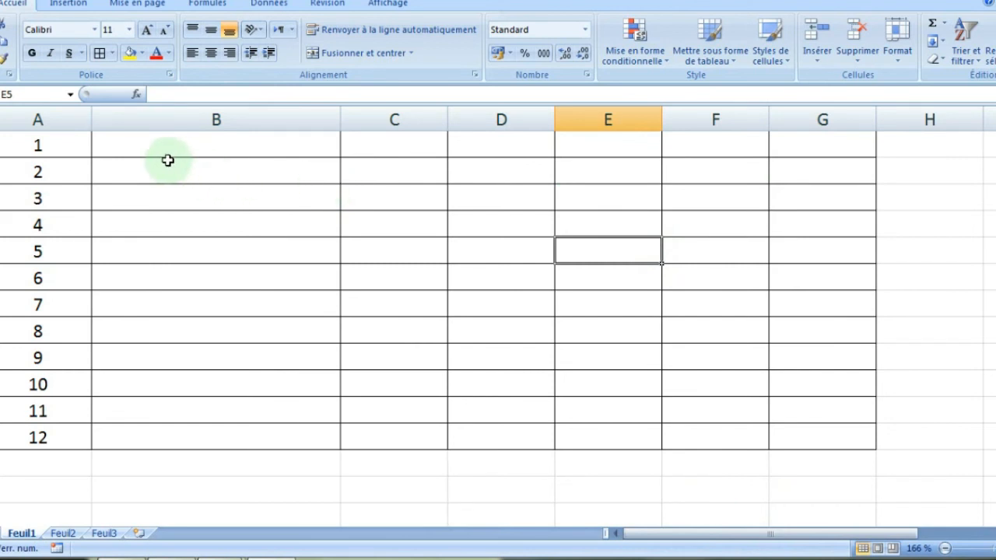
drag(37, 146, 783, 288)
click(612, 192)
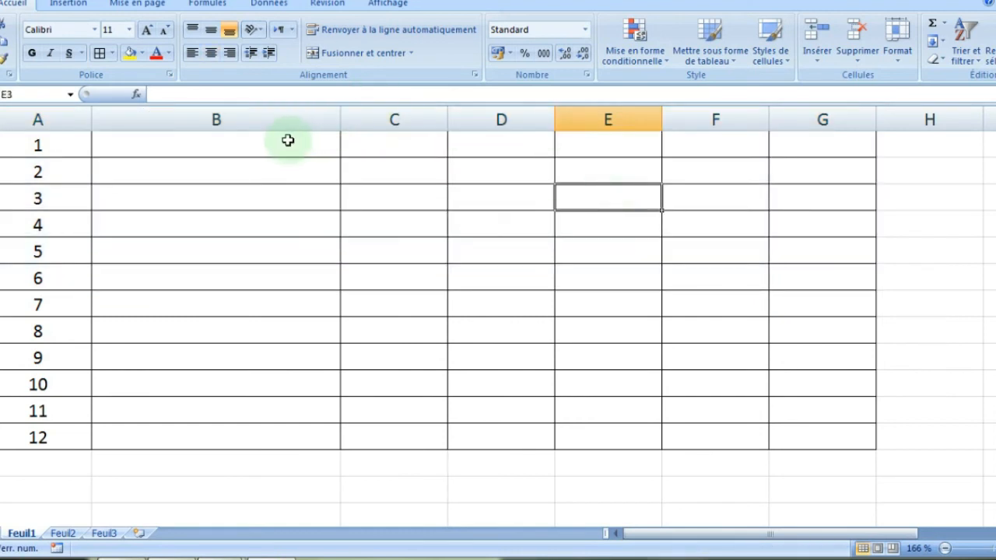
click(217, 145)
key(Down)
key(Down)
key(Down)
click(262, 145)
key(Down)
key(Down)
key(Down)
click(262, 149)
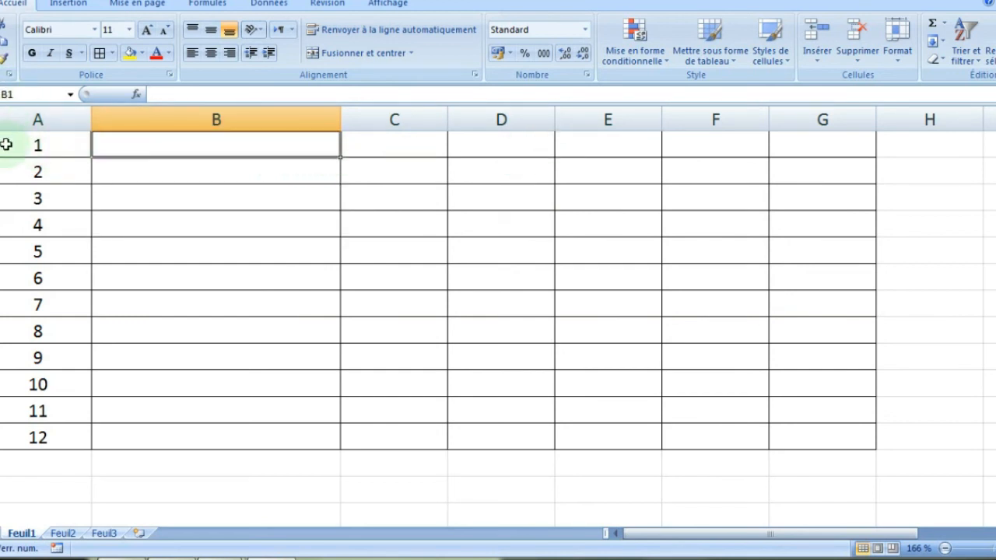
Insert five blank sheet rows above the numbered table, using its first row A1:G1 as the selection
drag(47, 146, 826, 138)
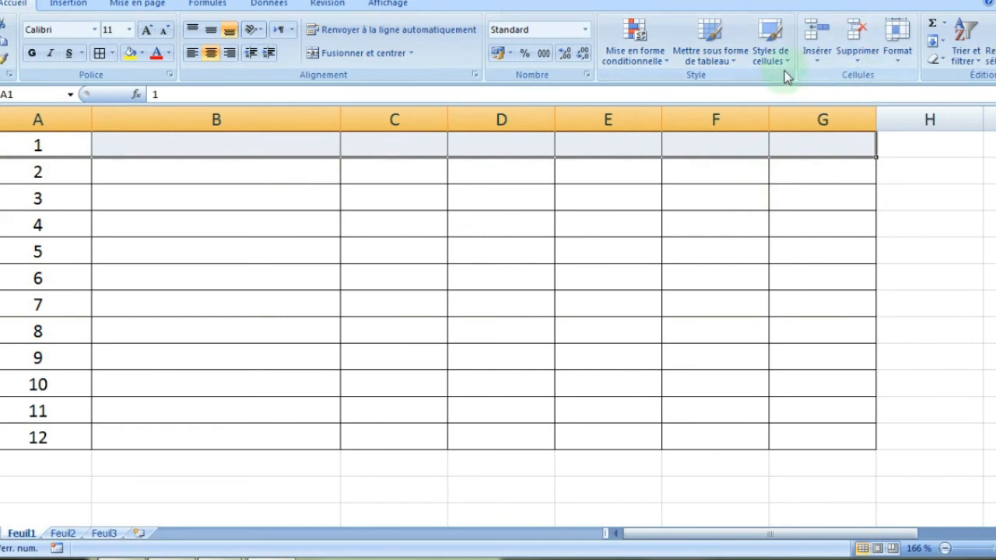
click(818, 62)
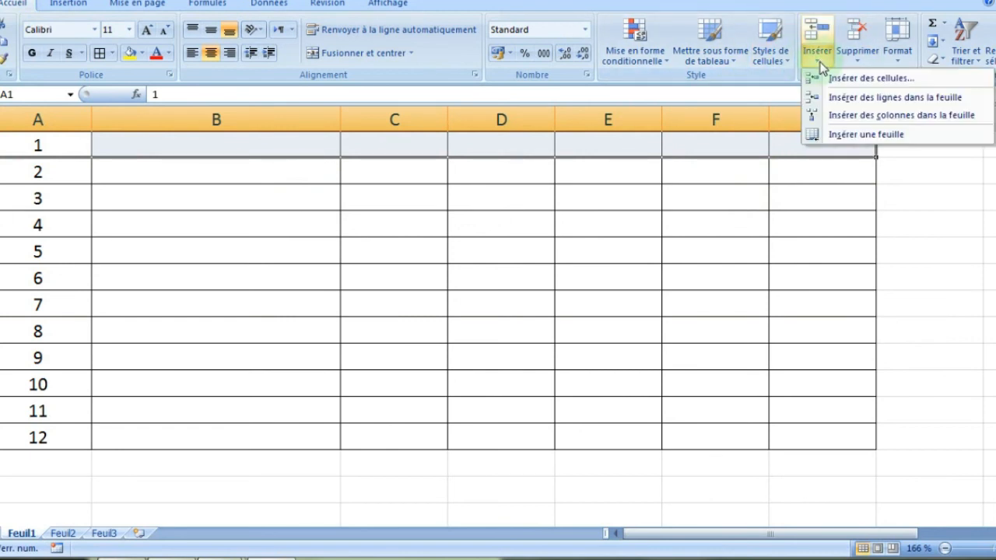
click(839, 100)
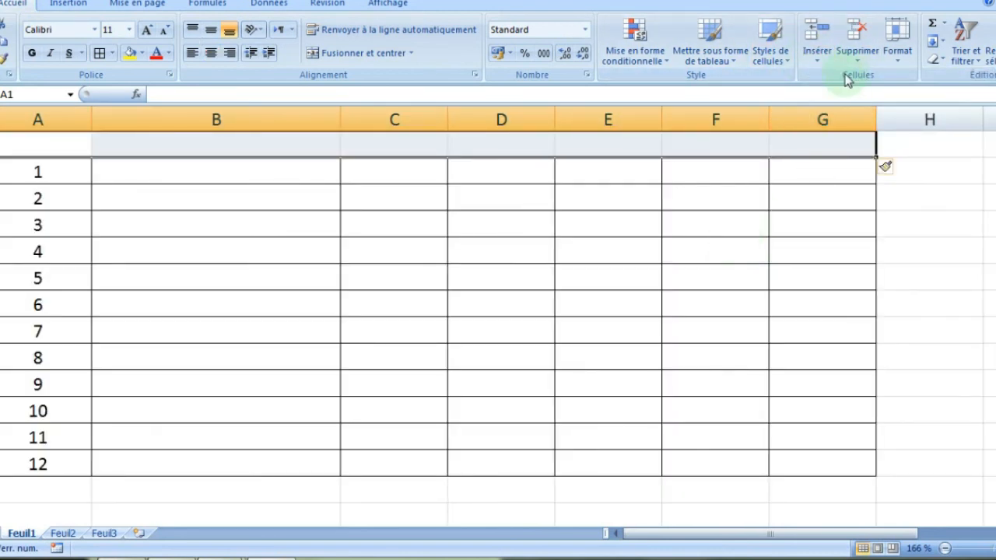
click(820, 49)
click(838, 97)
click(817, 61)
click(839, 96)
click(818, 62)
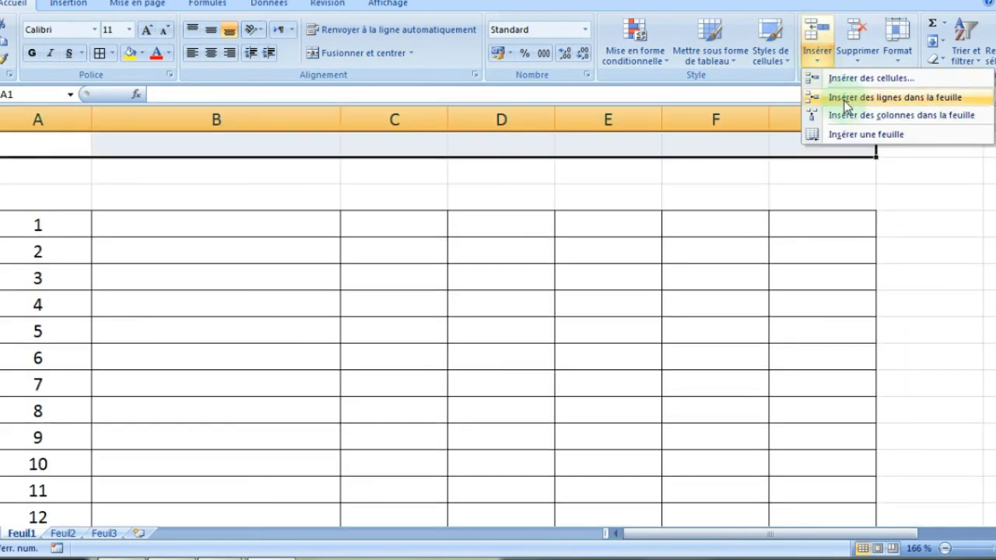
click(837, 99)
click(823, 67)
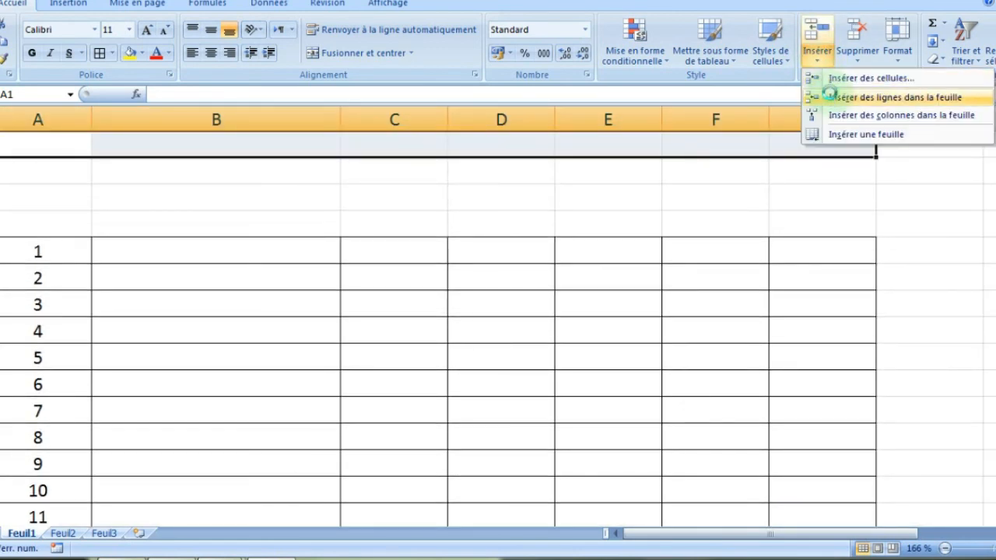
click(831, 92)
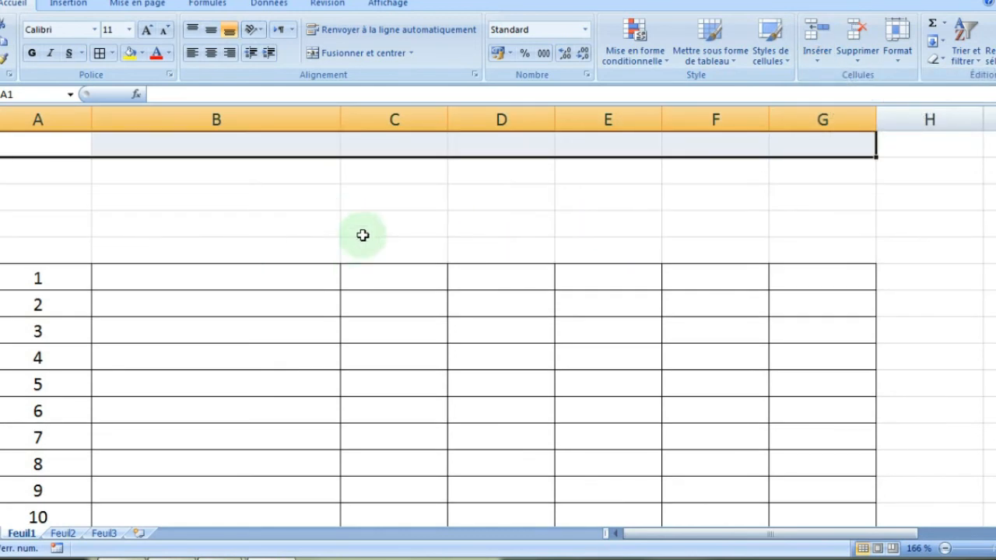
Enter the title "Bulletin des Stagiaires" in cell C4 above the table
click(370, 232)
text(Bulletin)
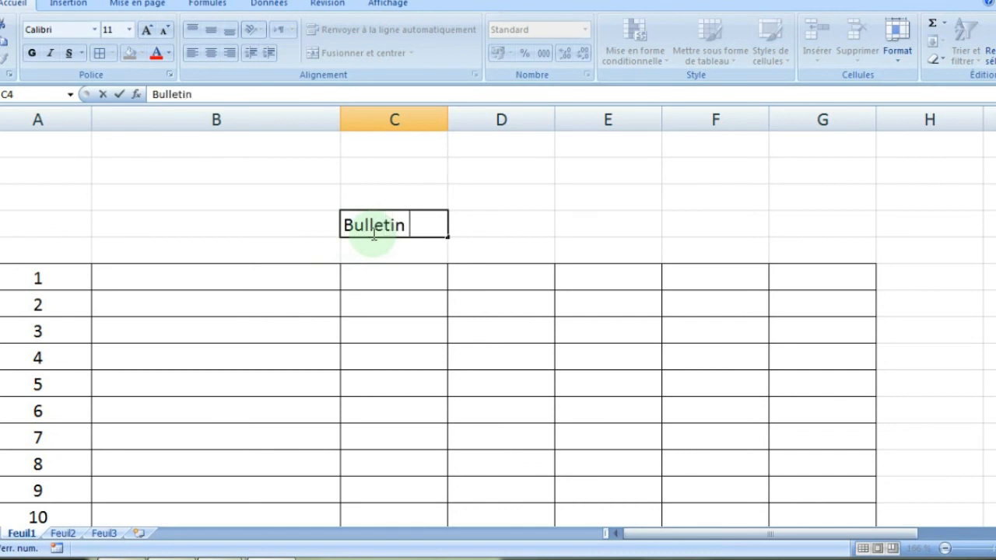
text( des Stagiaires)
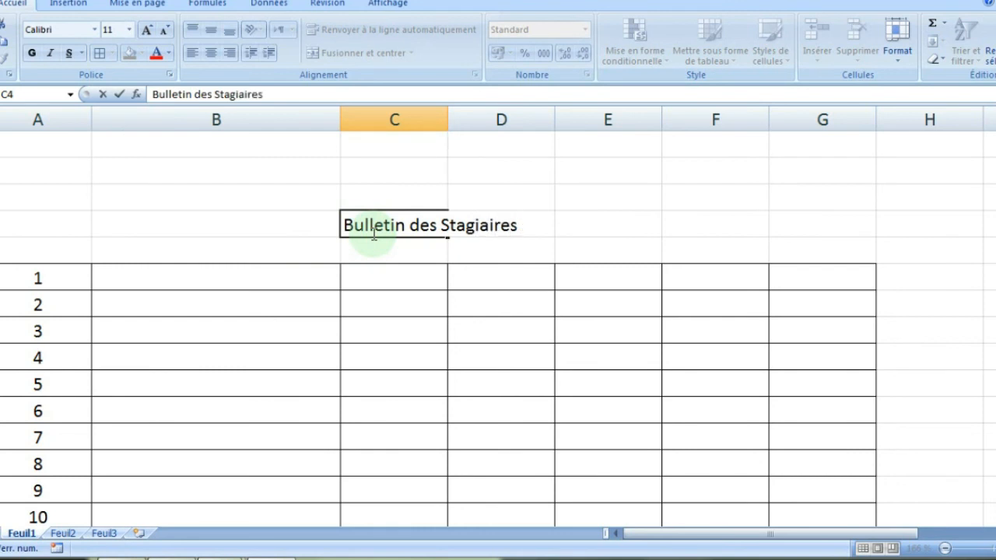
click(425, 273)
click(354, 225)
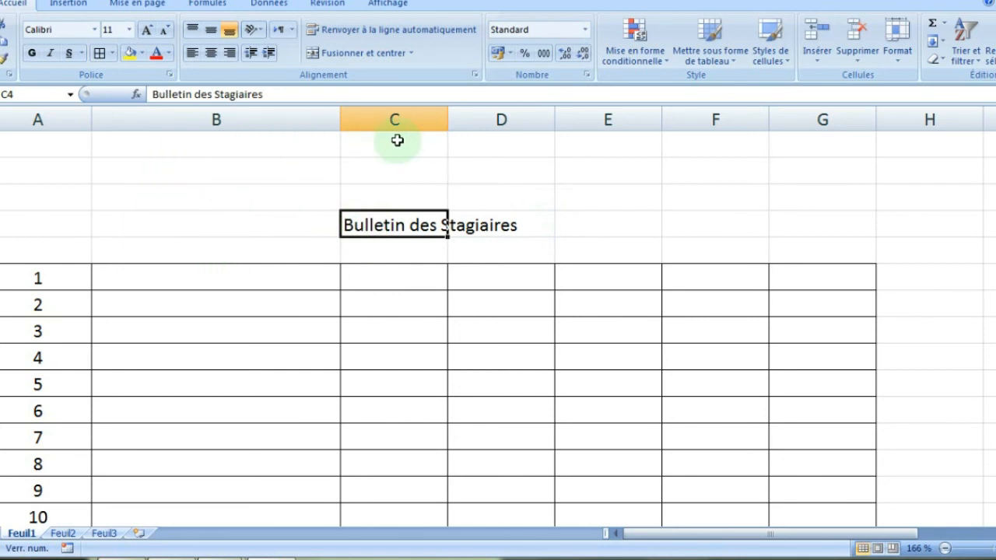
Enter the heading "CFPA SAB" in capitals in cell B1
click(111, 147)
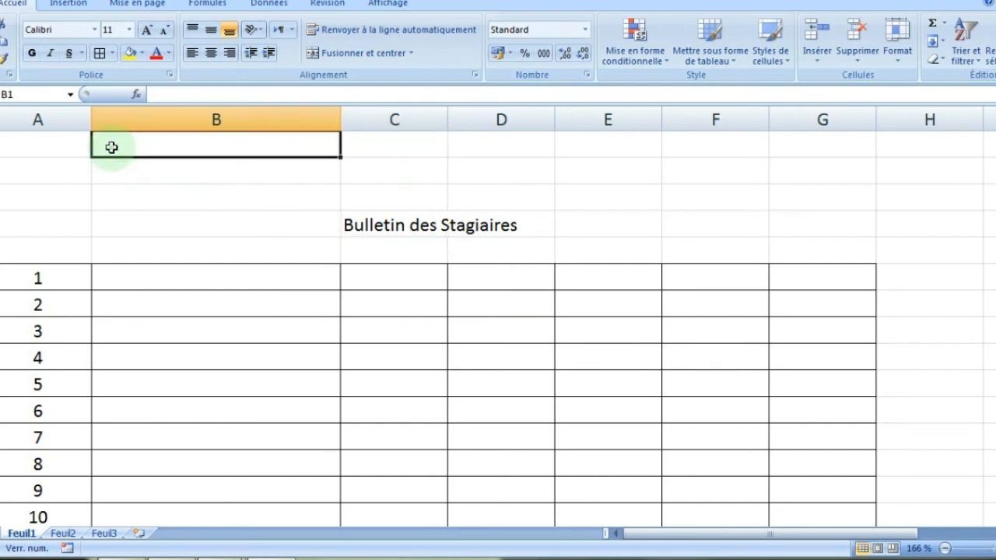
key(Caps_Lock)
text(CFPA SAB)
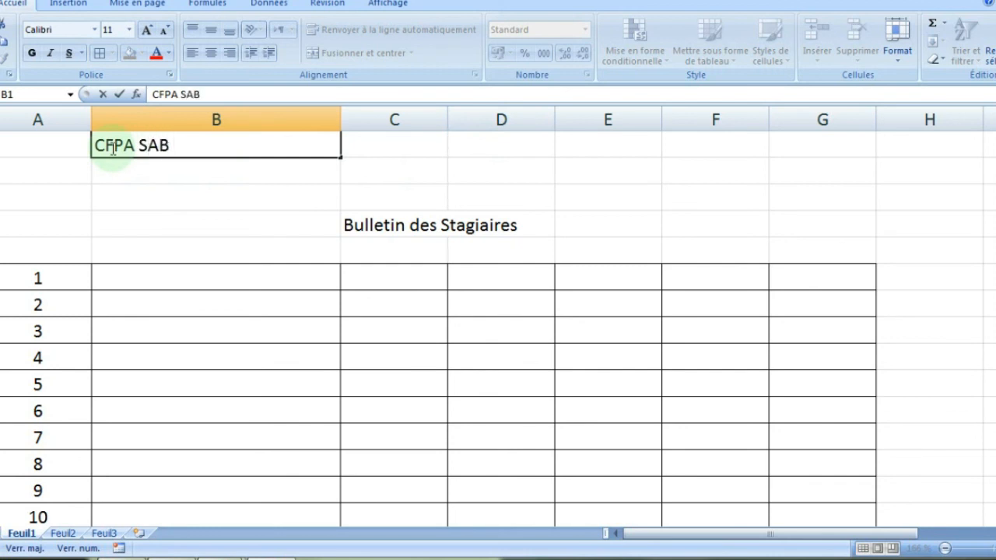
click(402, 308)
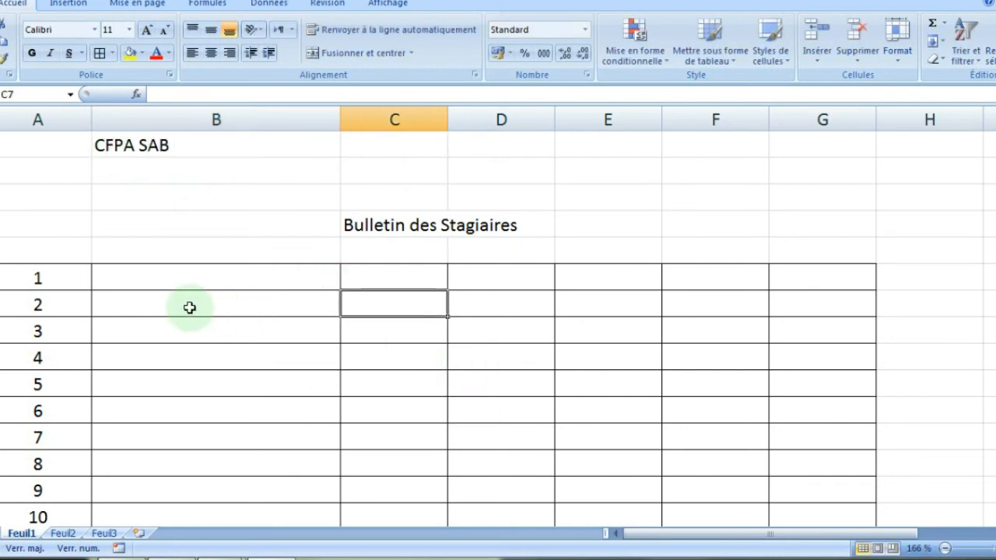
click(166, 281)
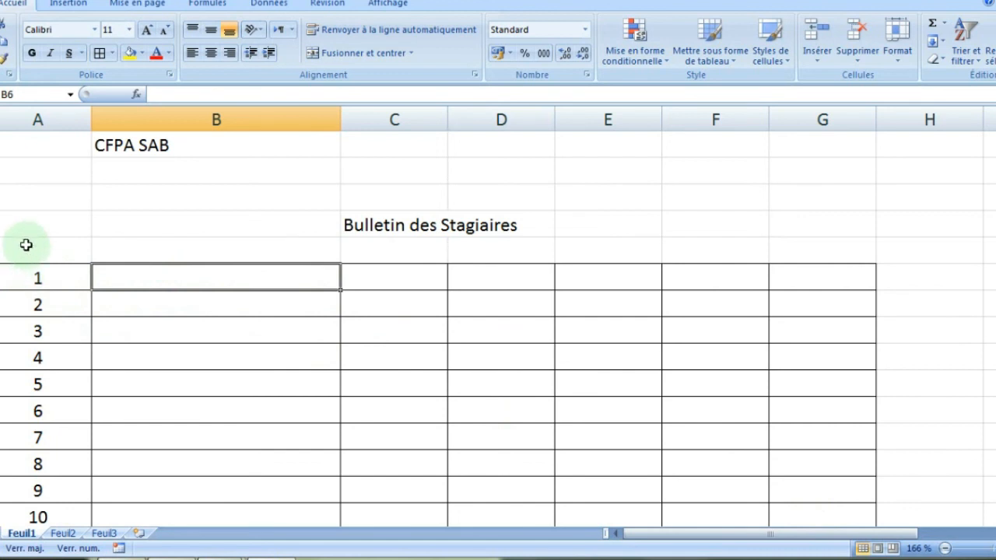
Insert a blank sheet column before the numbered column A
drag(18, 147, 62, 441)
click(817, 58)
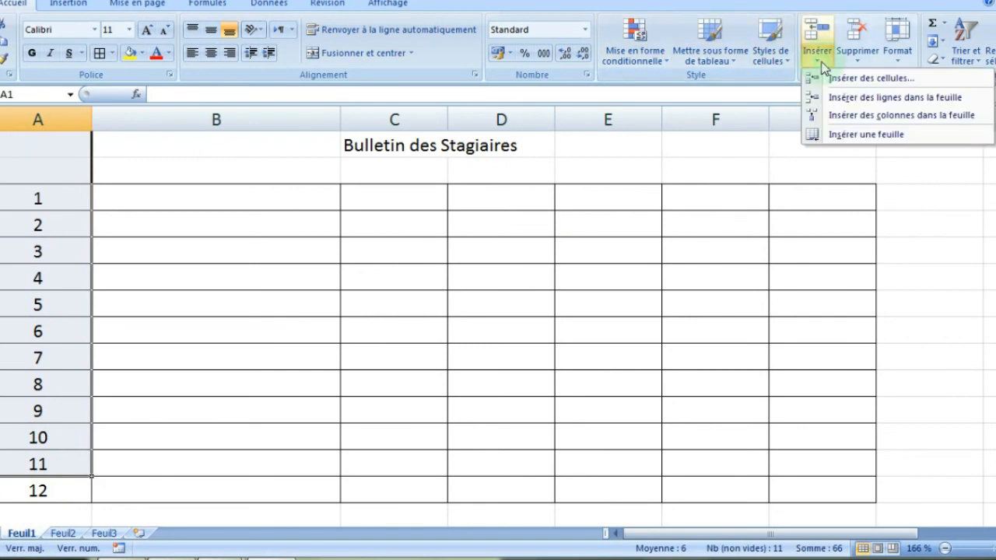
click(855, 115)
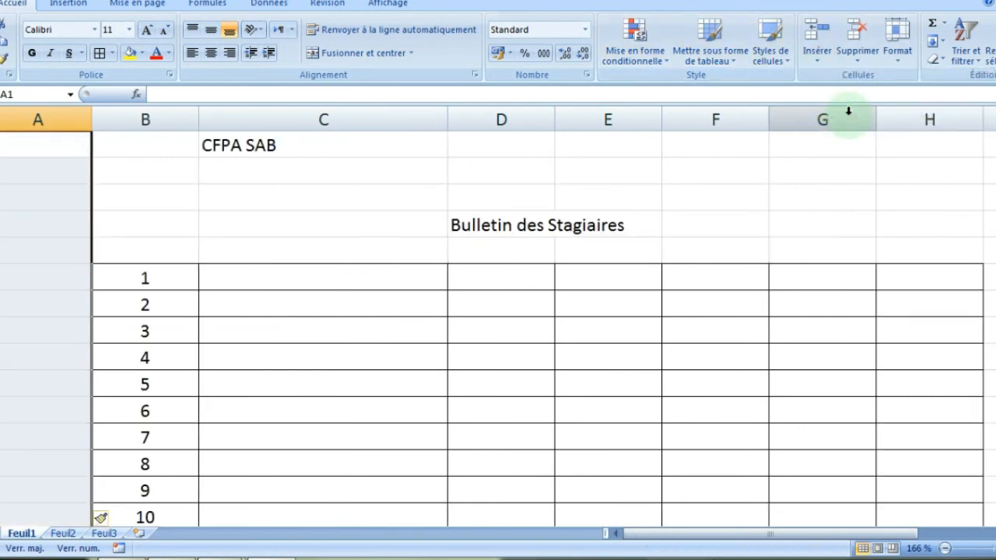
click(614, 359)
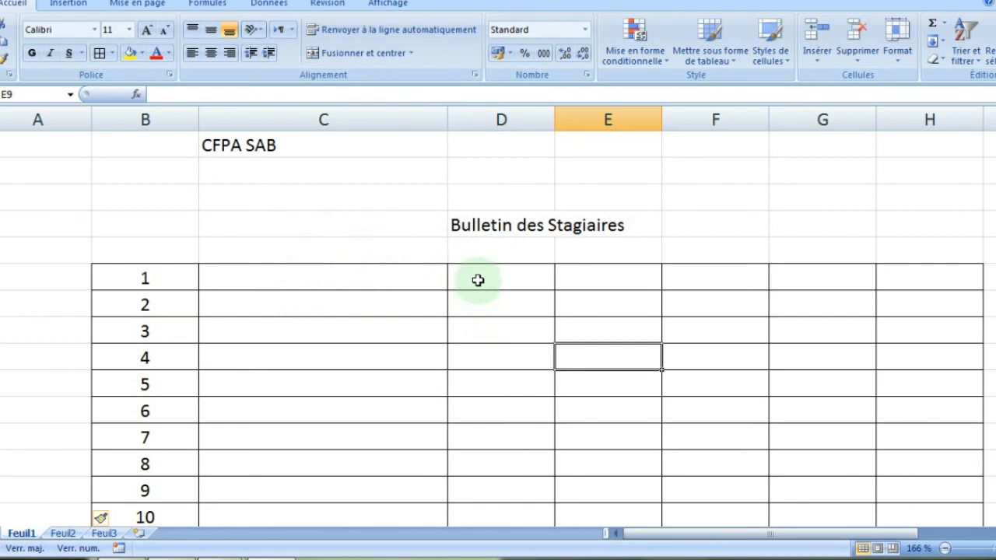
scroll(482, 276, down, 2)
scroll(483, 276, up, 2)
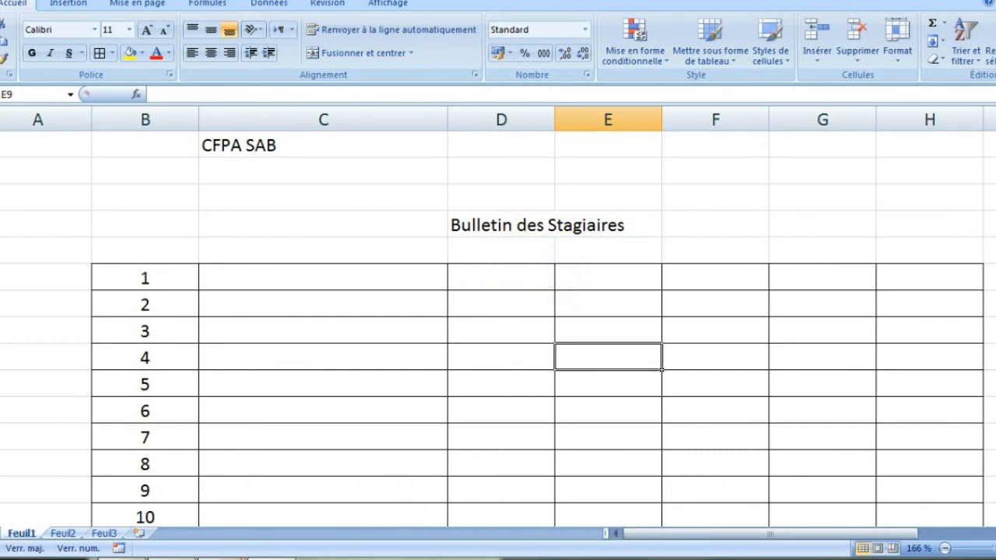
click(800, 534)
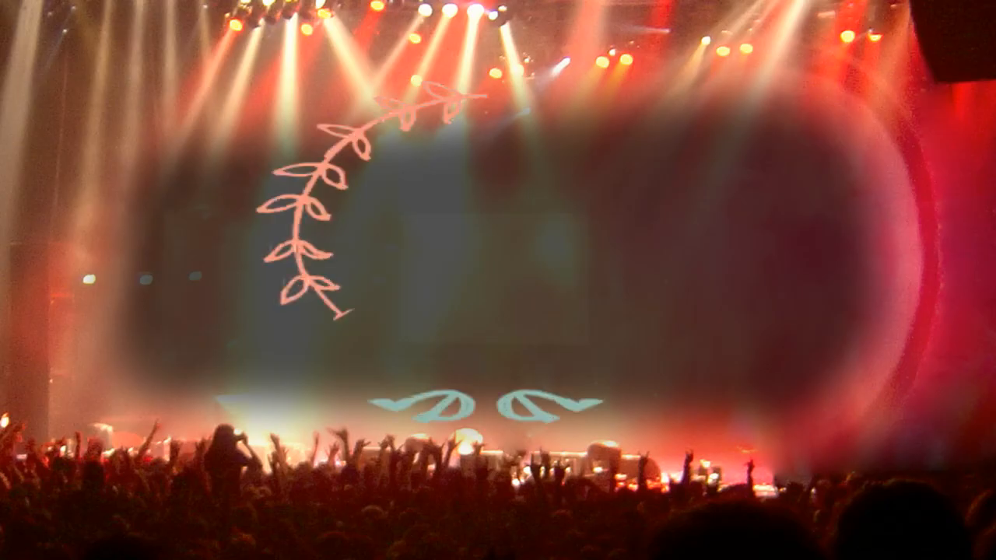